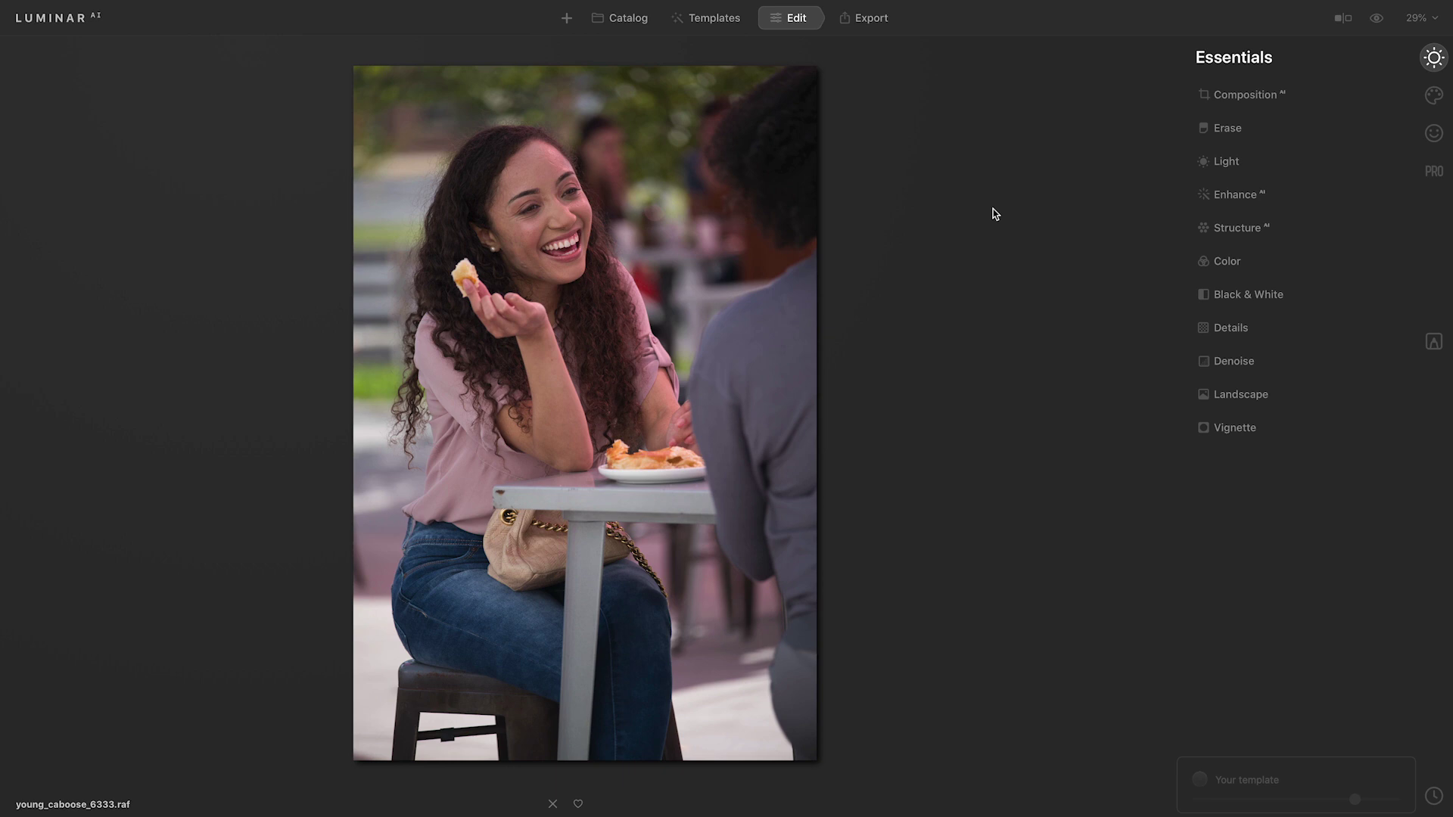
- Set Remove Color Cast to 37 in the Color tool and compare the portrait with and without it
left_click(1249, 263)
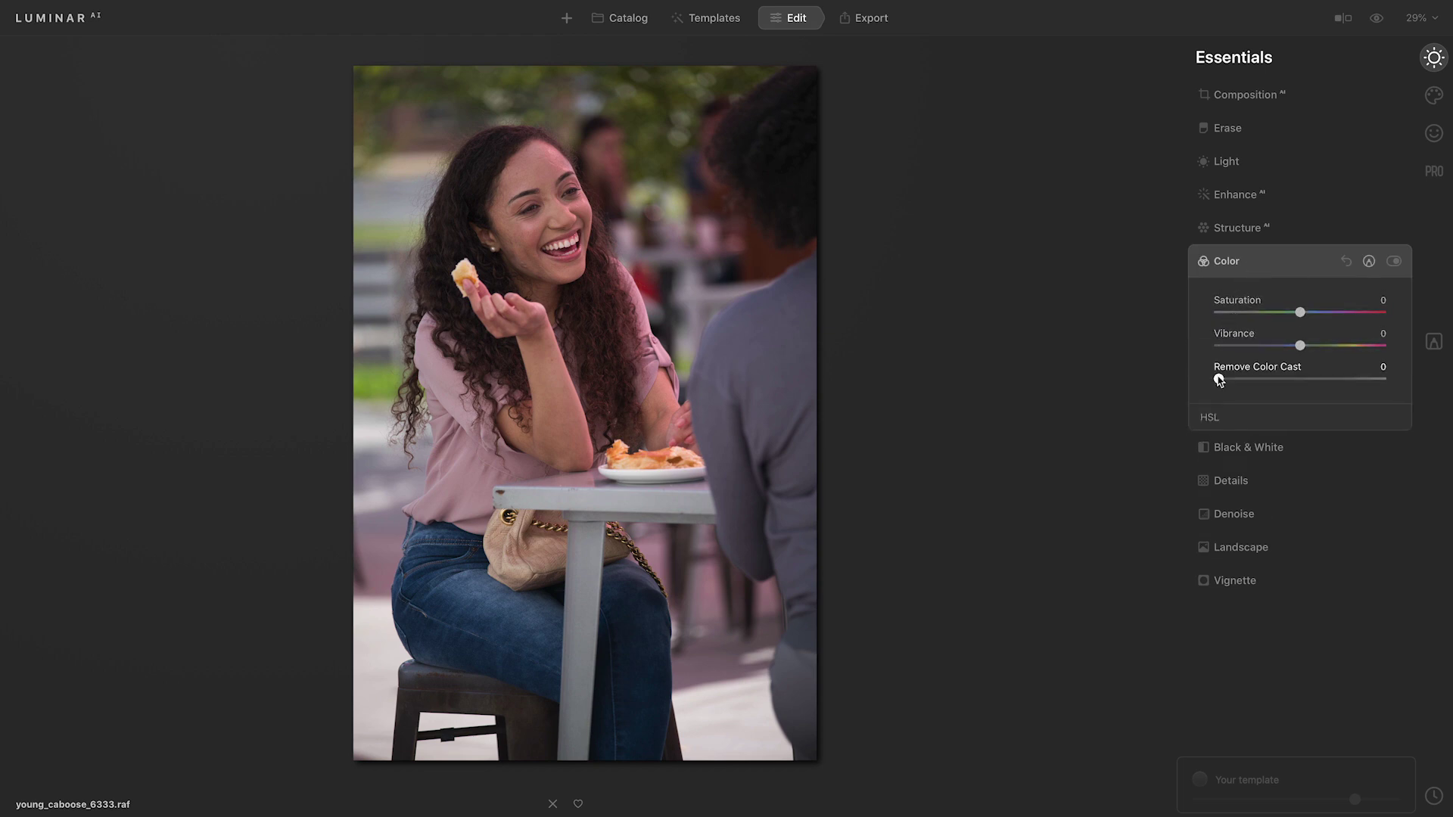
left_click_drag(1220, 380, 1277, 383)
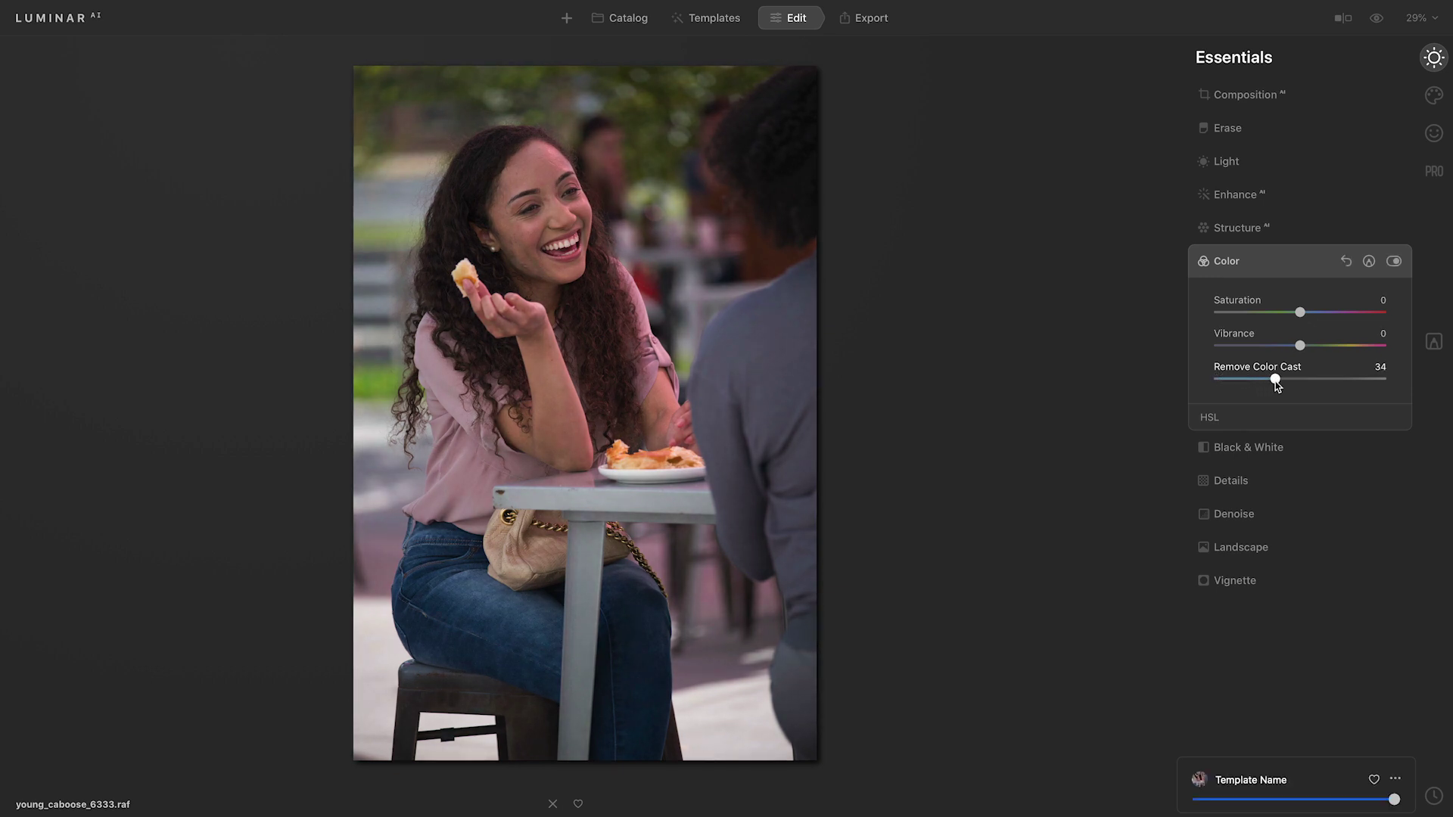
mouse_move(1287, 380)
left_mouse_down()
mouse_move(1374, 380)
mouse_move(1283, 385)
left_mouse_up()
left_click(1395, 261)
left_click(1394, 261)
left_click(1394, 261)
left_click(1394, 261)
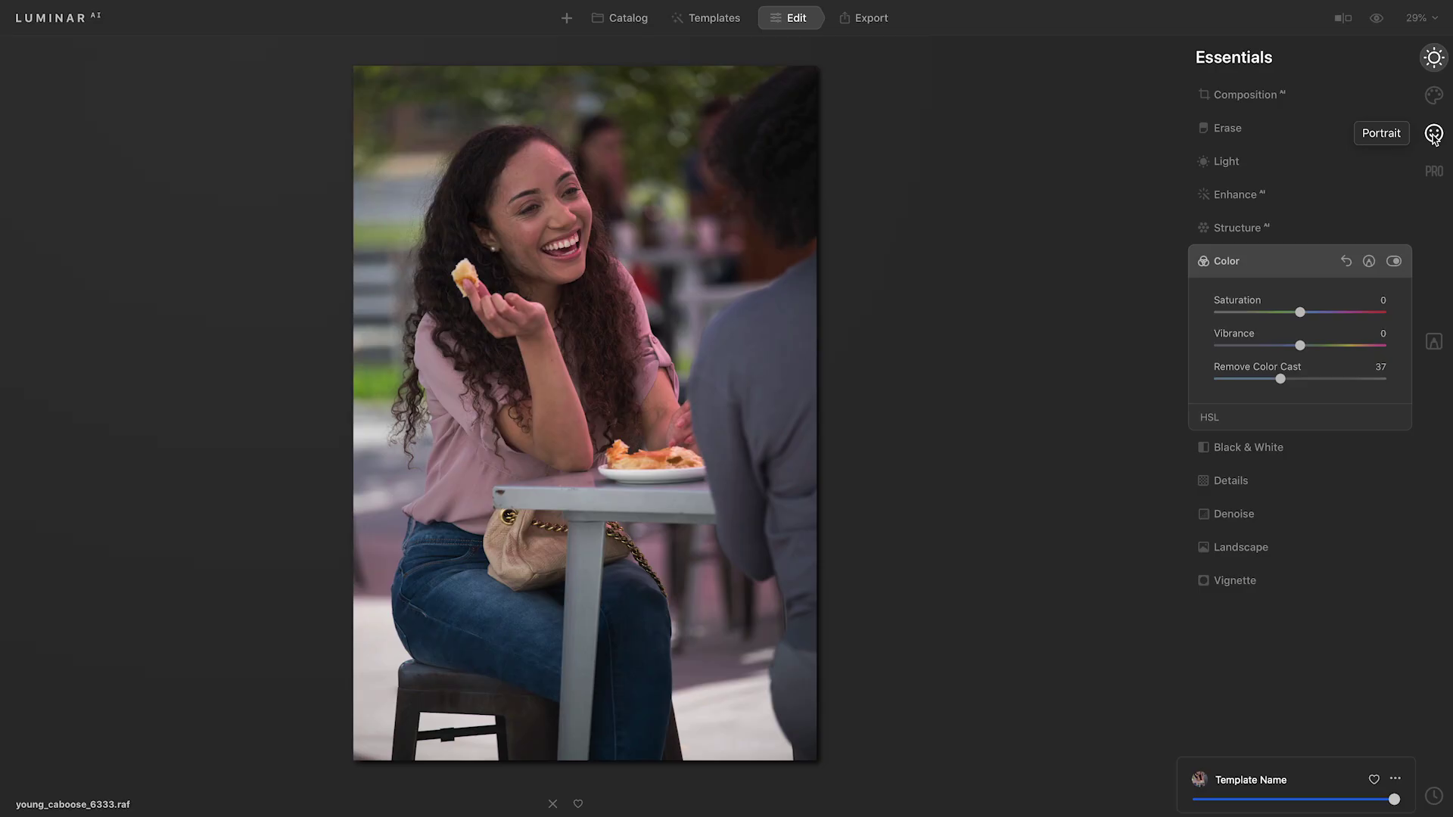
- Set Face Light to 23 in the Portrait tools' Face AI to brighten the woman's face
left_click(1434, 134)
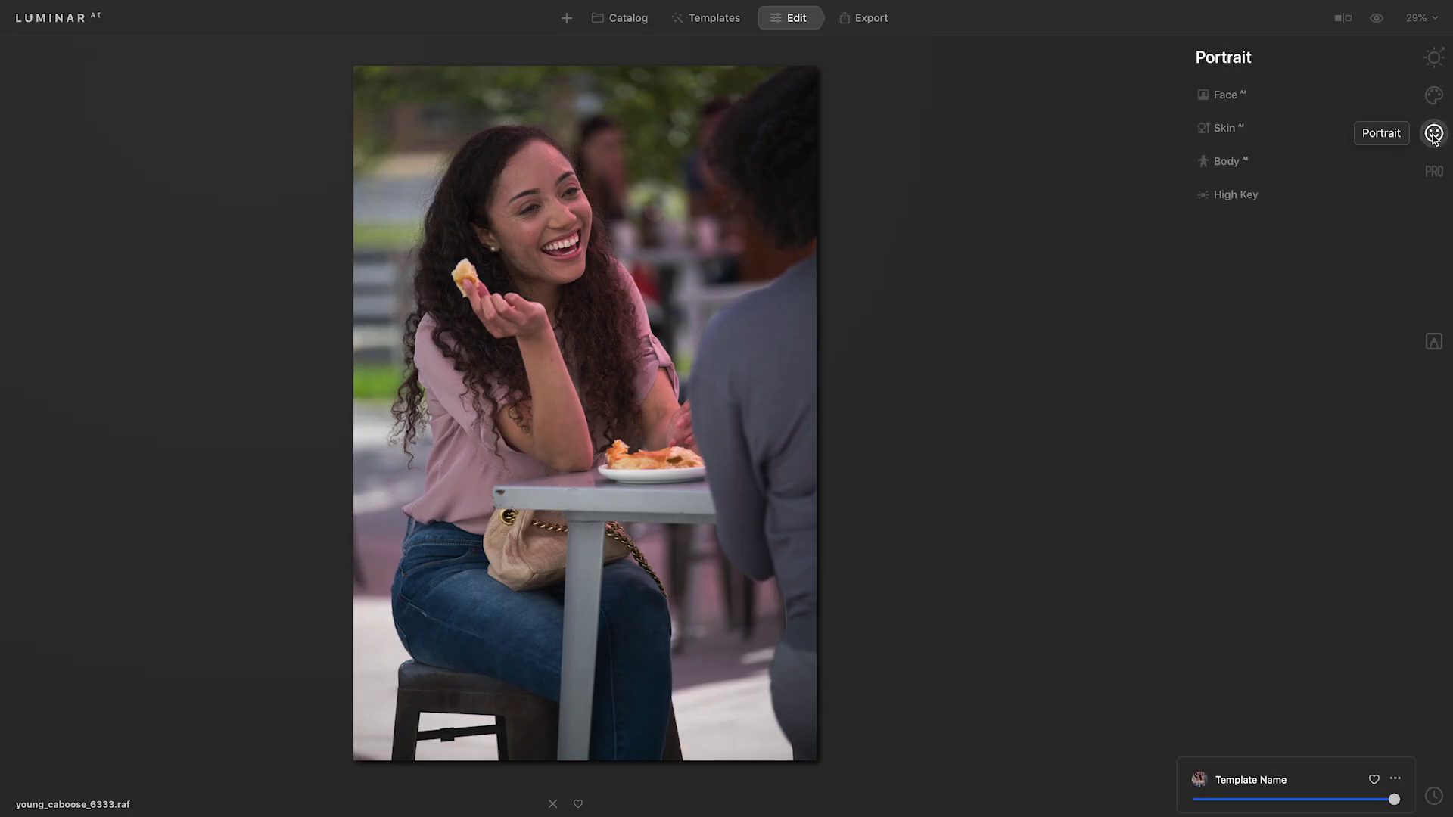
left_click(1297, 94)
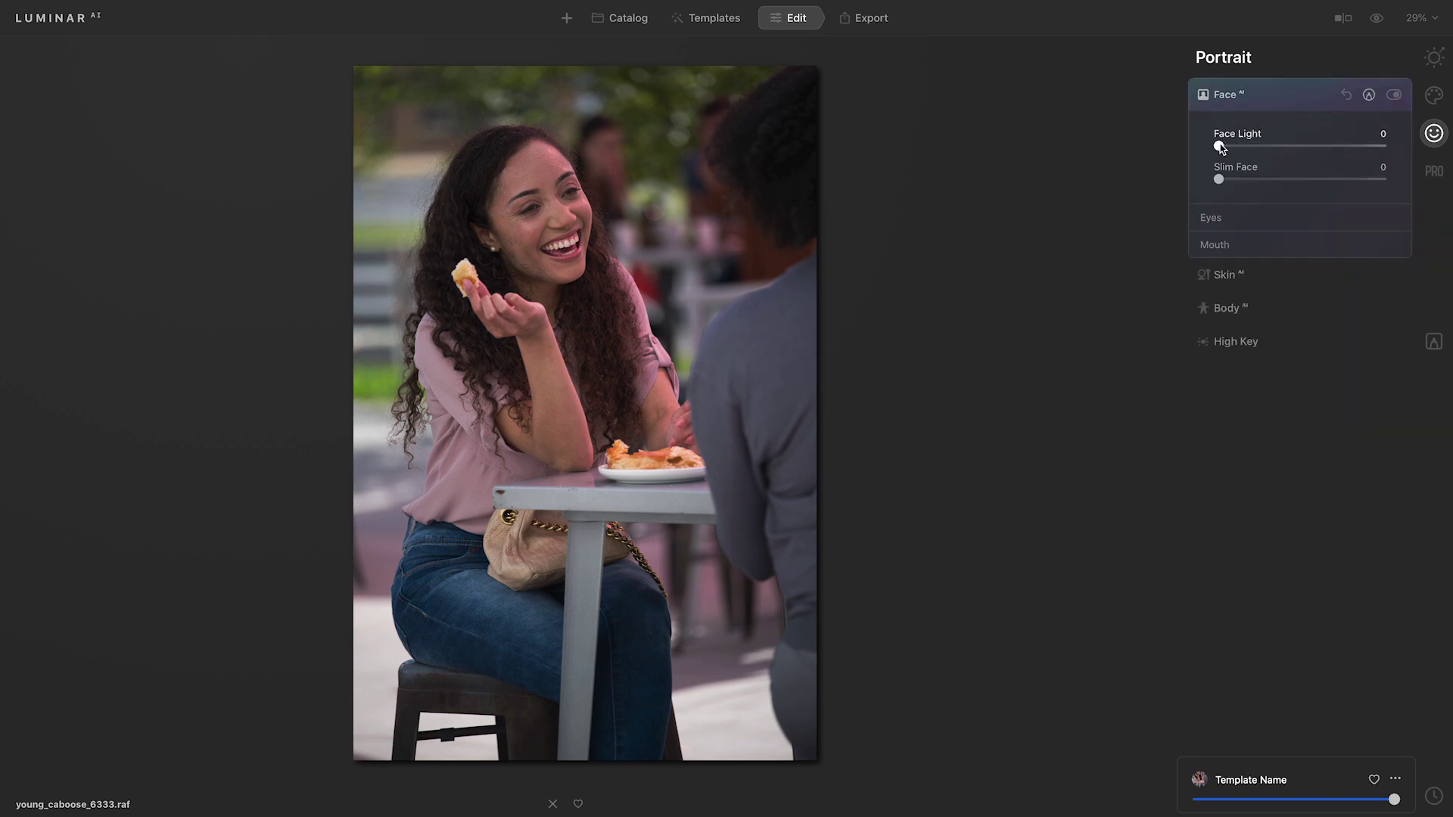
left_click_drag(1220, 147, 1261, 150)
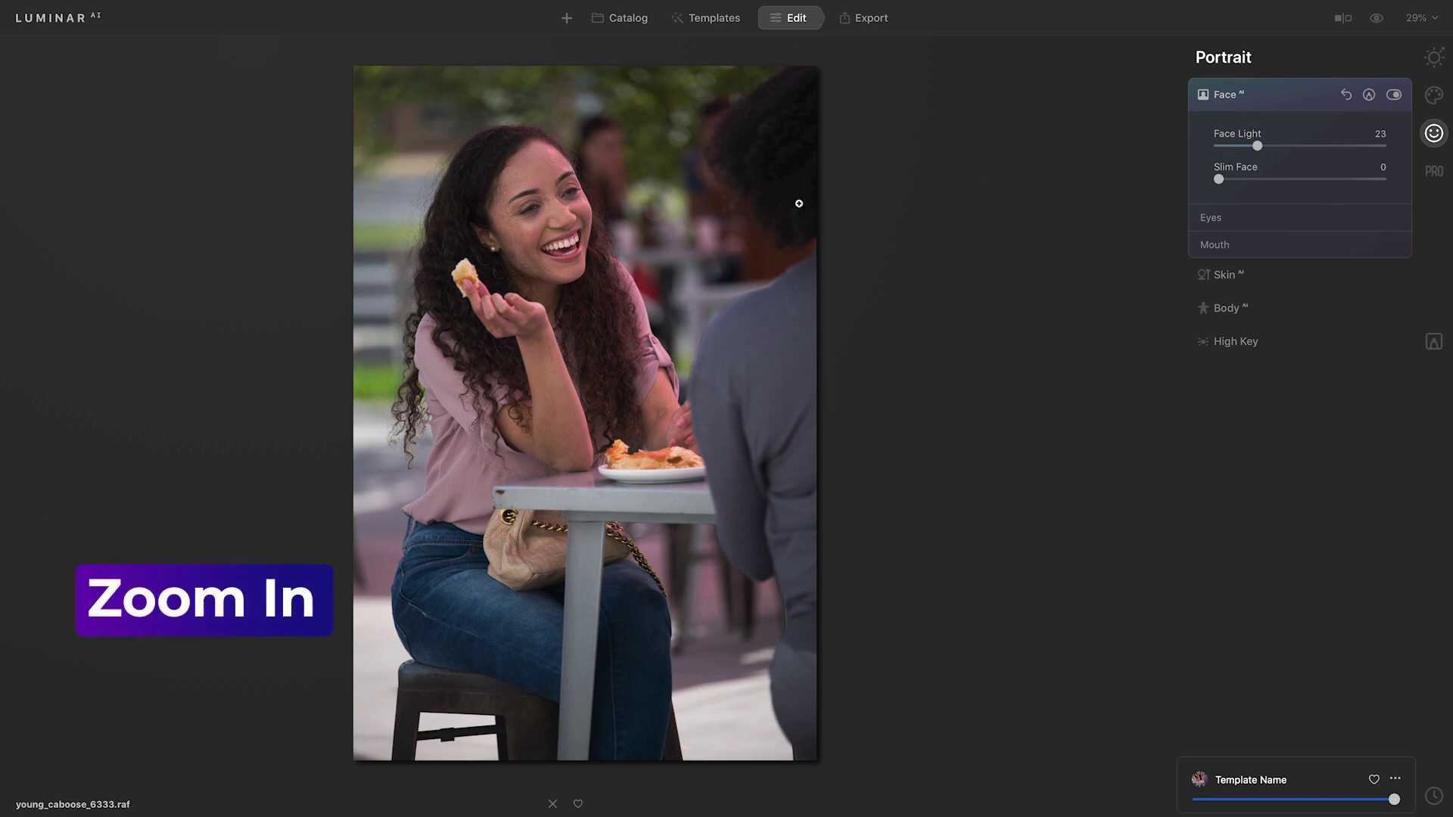
- Zoom to 100% on the face and set Dark Circles Removal 59, Eye Enhancer 45, Eye Whitening 27
left_click(543, 202)
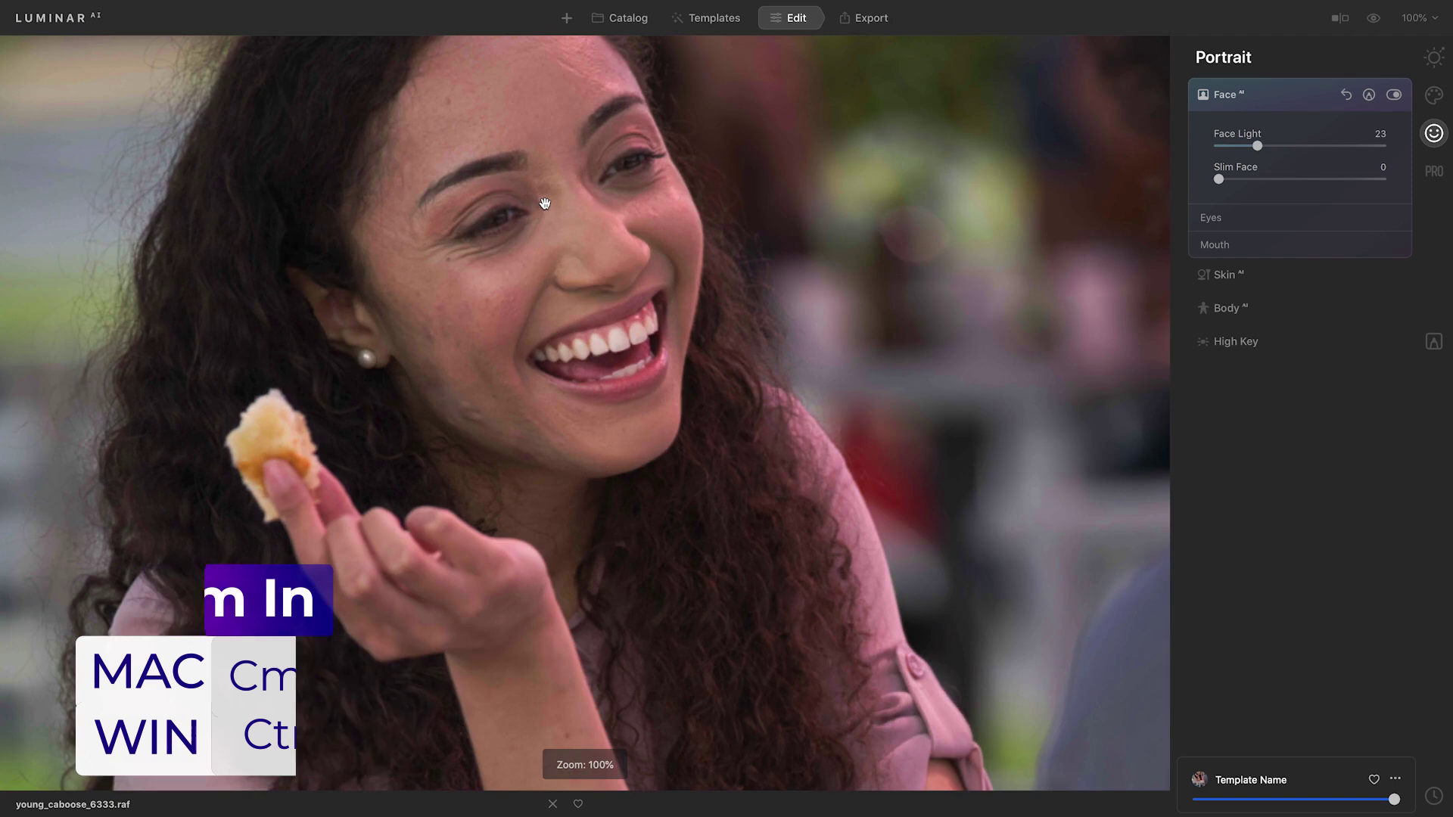
left_click_drag(543, 203, 672, 314)
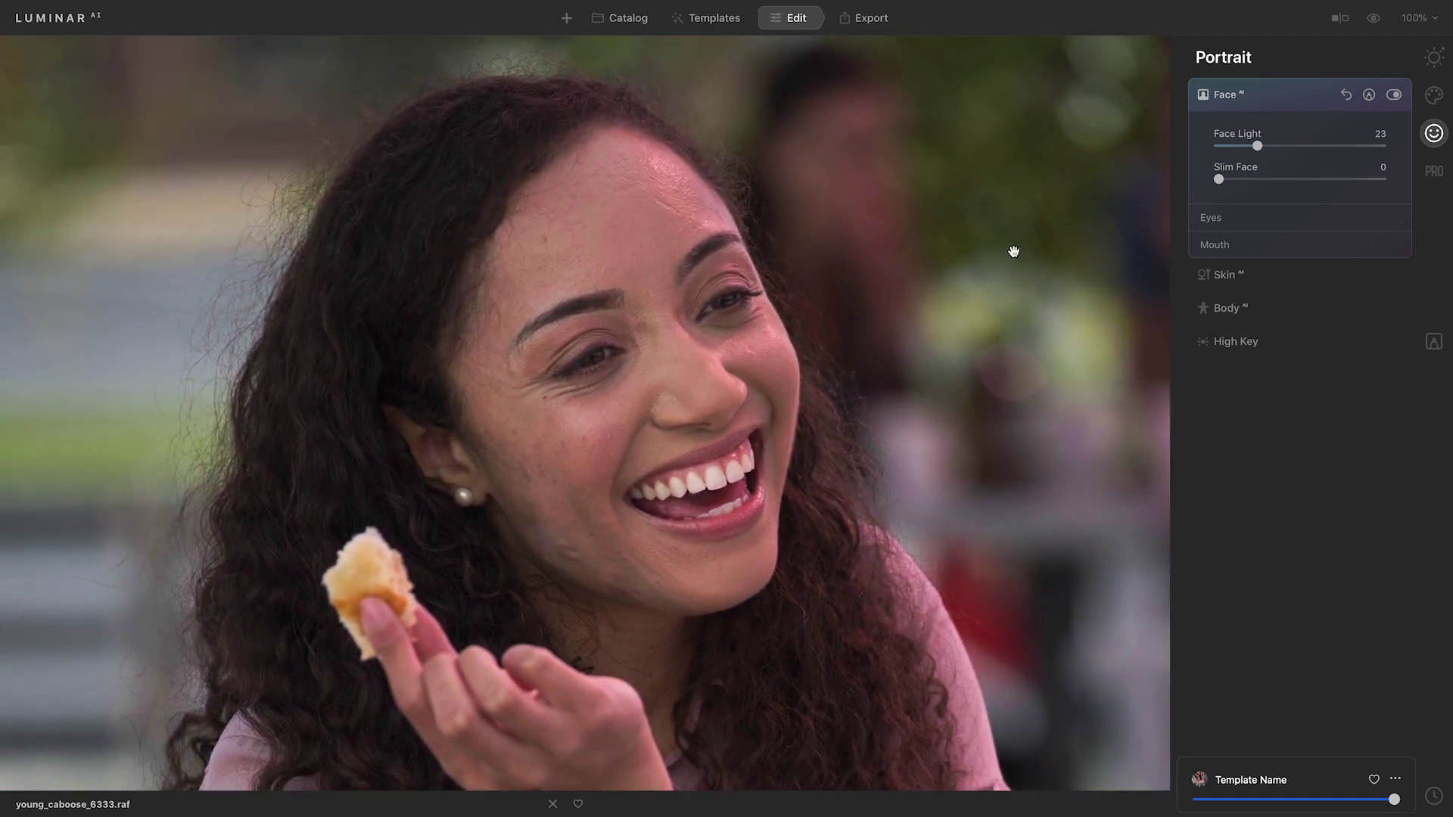
left_click(1226, 218)
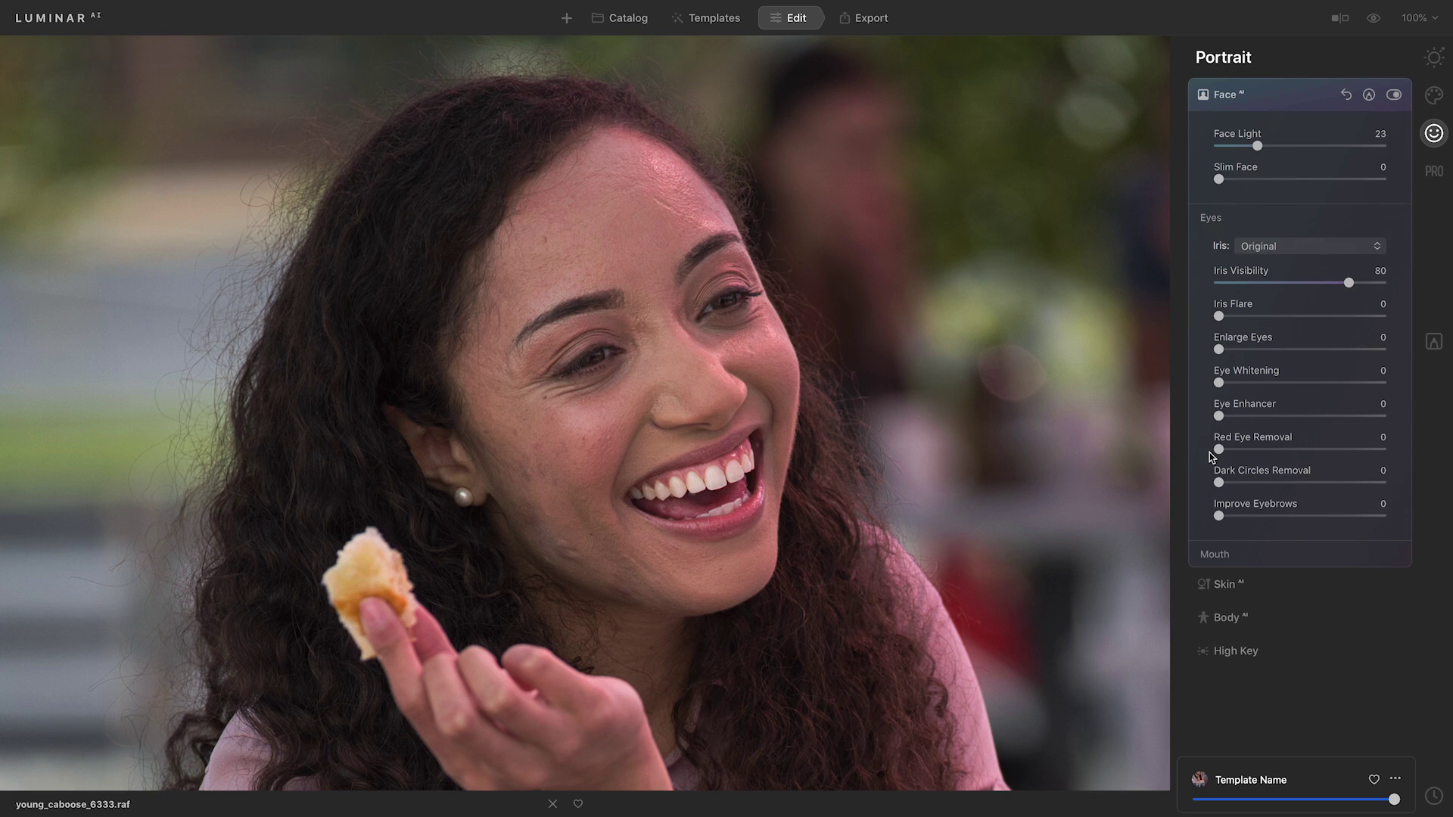
left_click_drag(1219, 483, 1318, 480)
left_click_drag(1219, 417, 1294, 416)
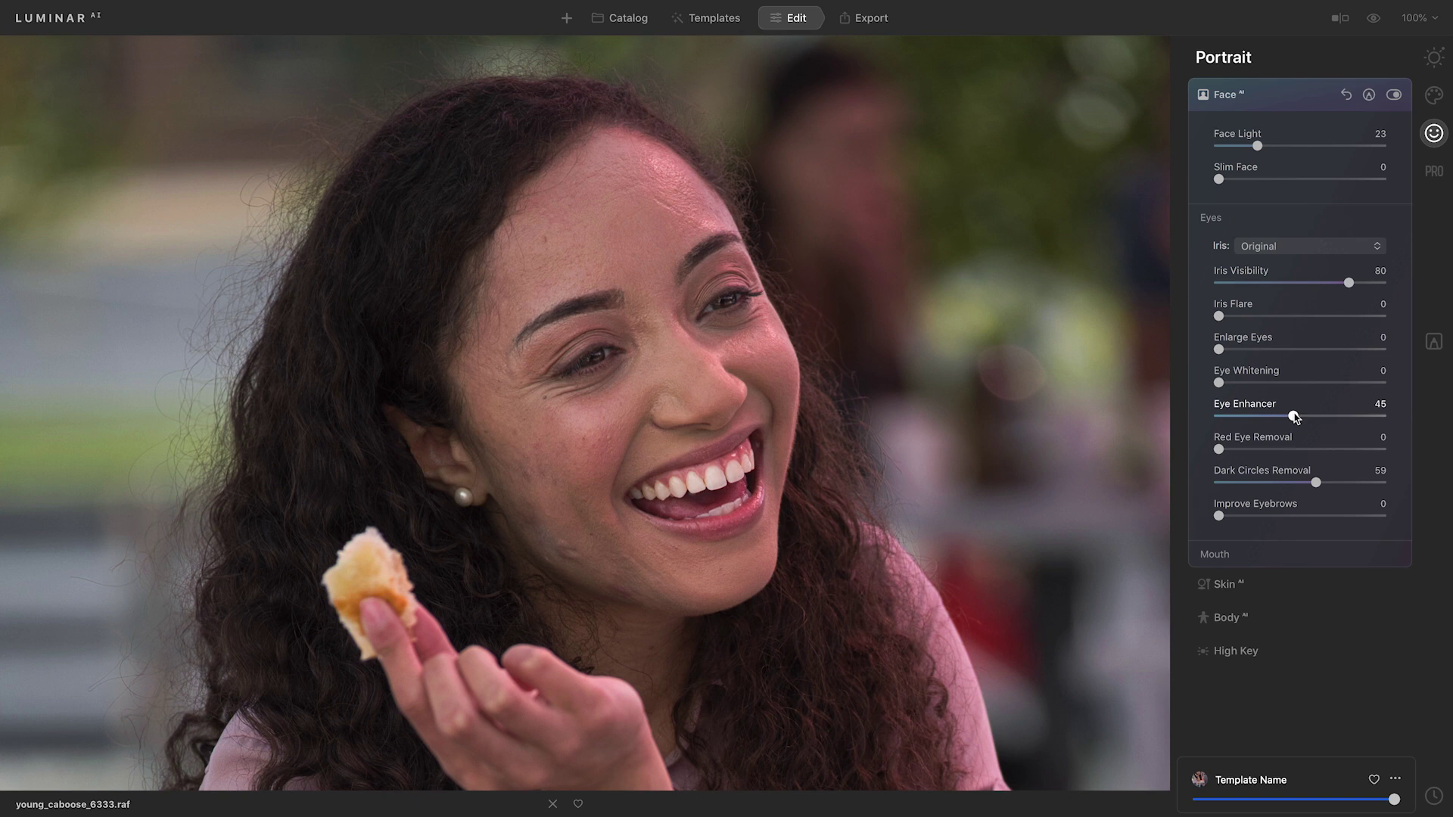
left_click_drag(1219, 382, 1265, 386)
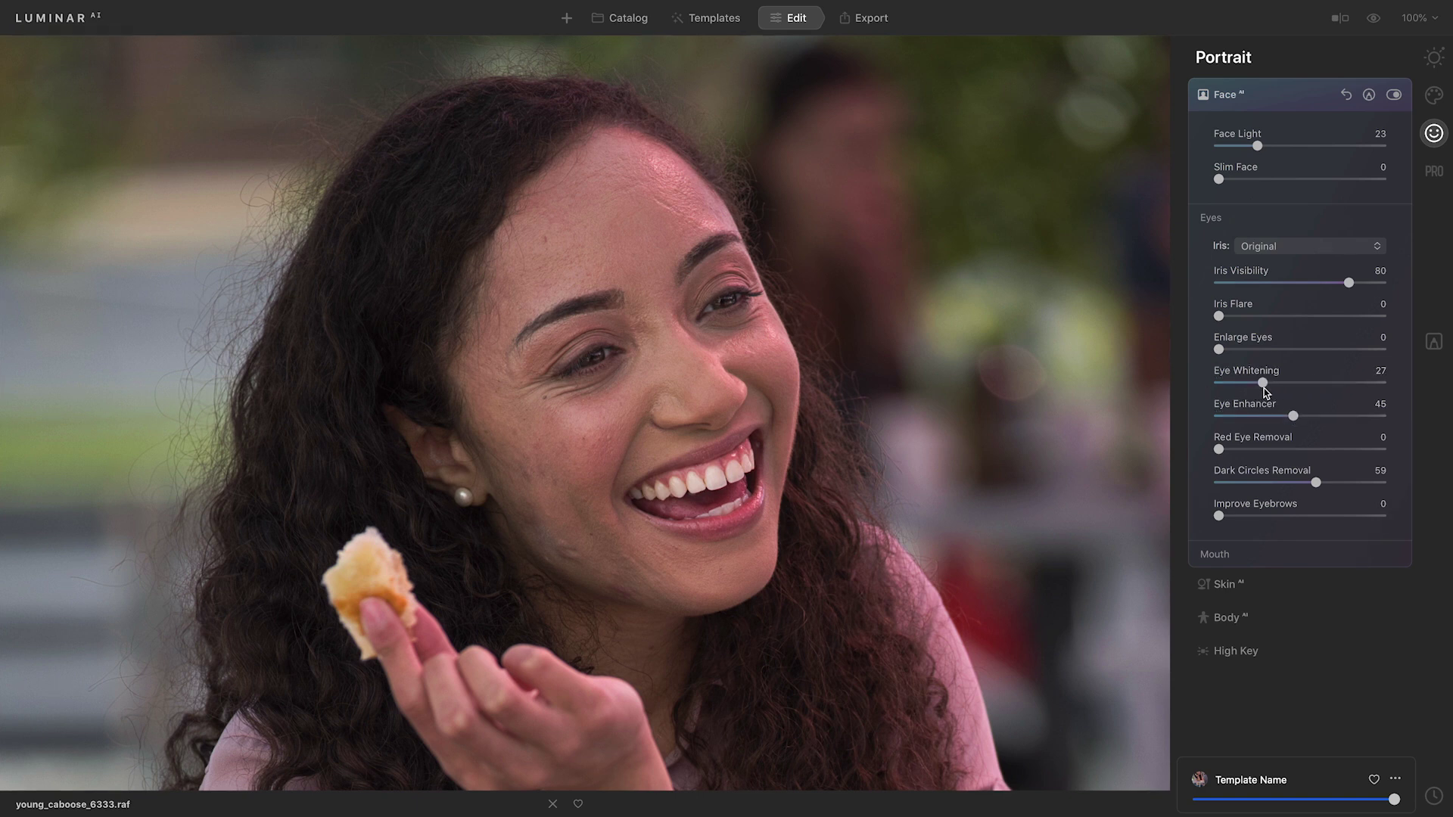
- Set Lips Saturation and Redness to 30, Lips Darkening 29, Teeth Whitening 27, then compare the face edits
left_click(1267, 555)
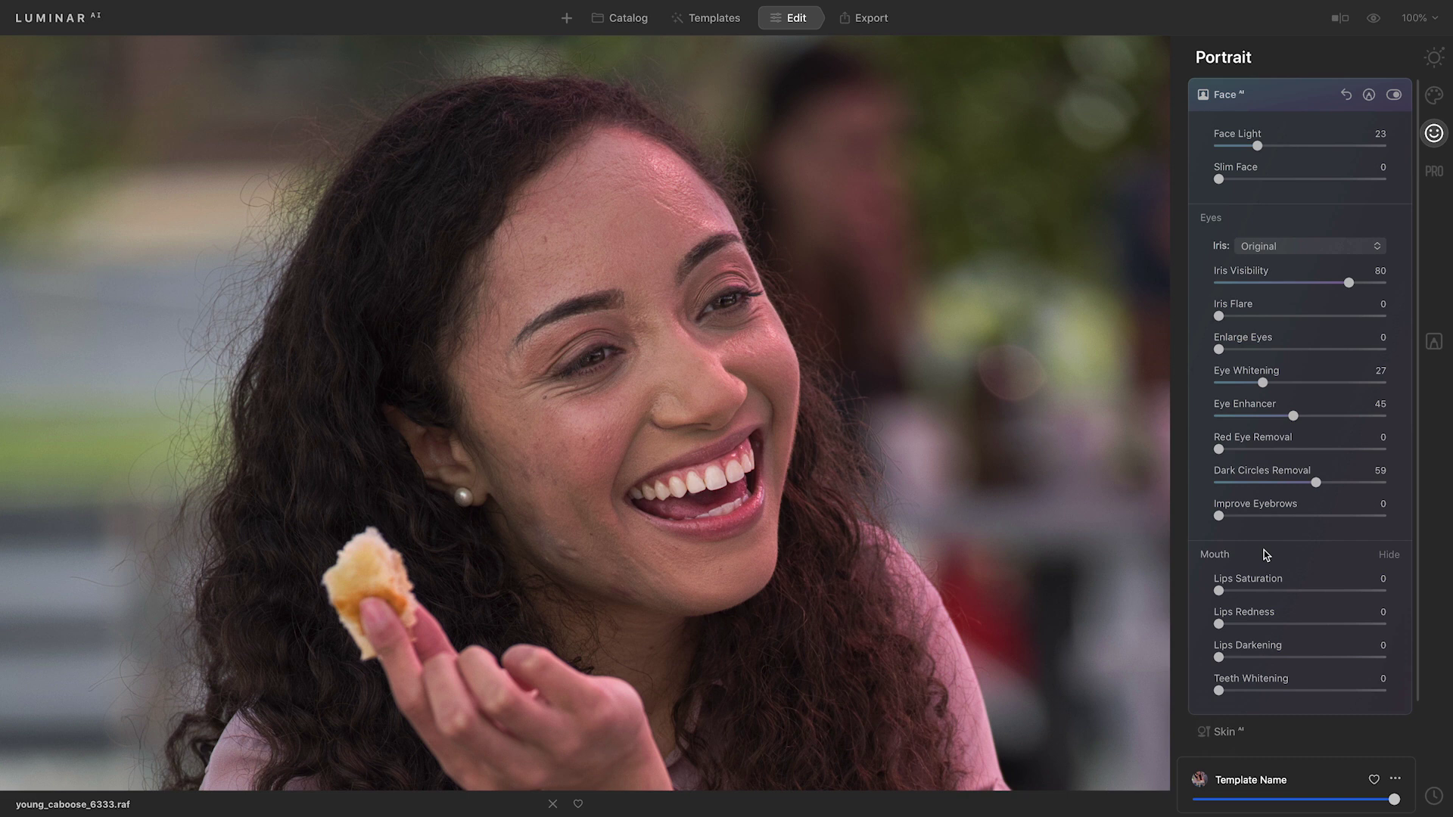
left_click_drag(1219, 590, 1263, 689)
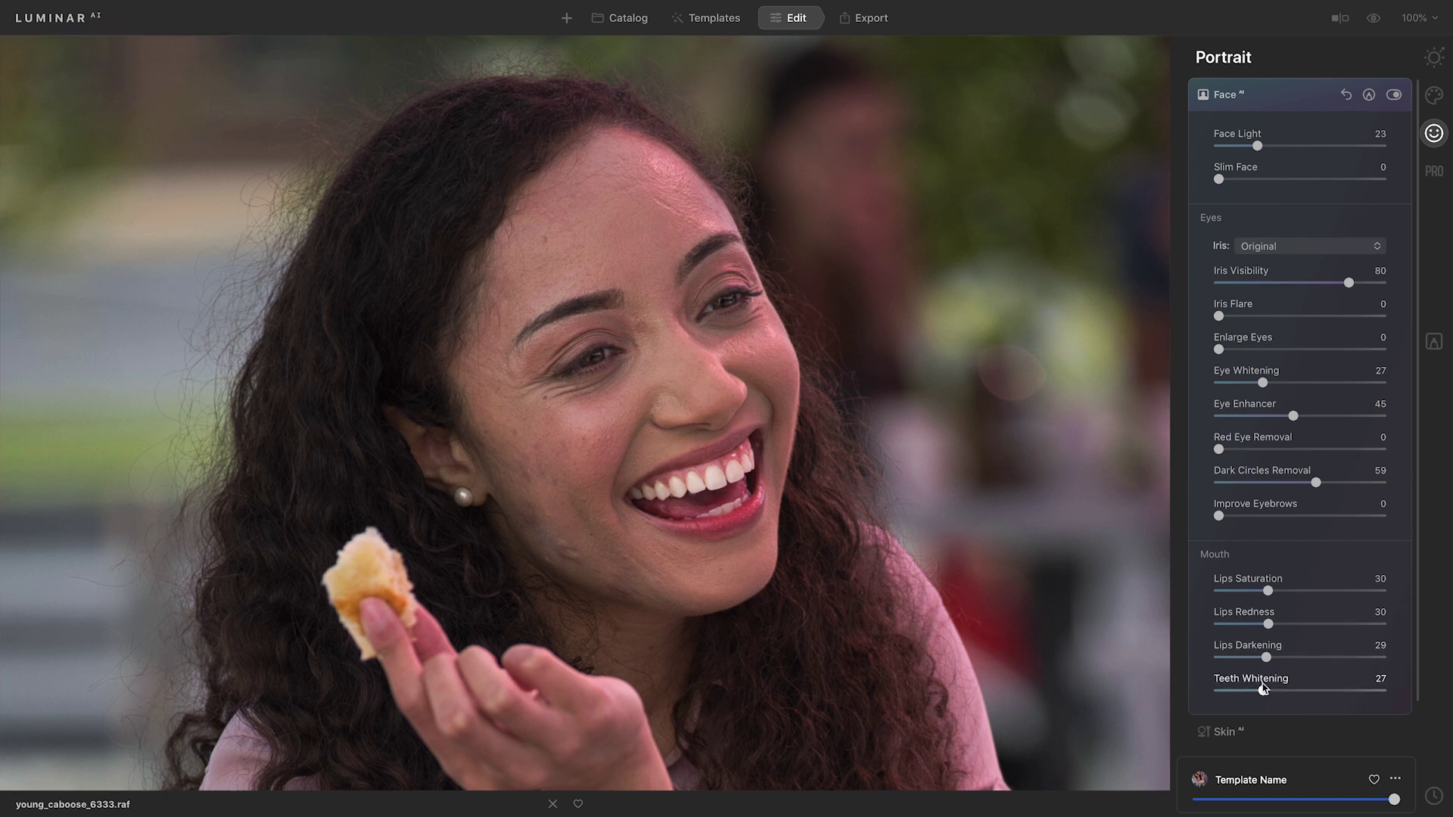
left_click(1394, 97)
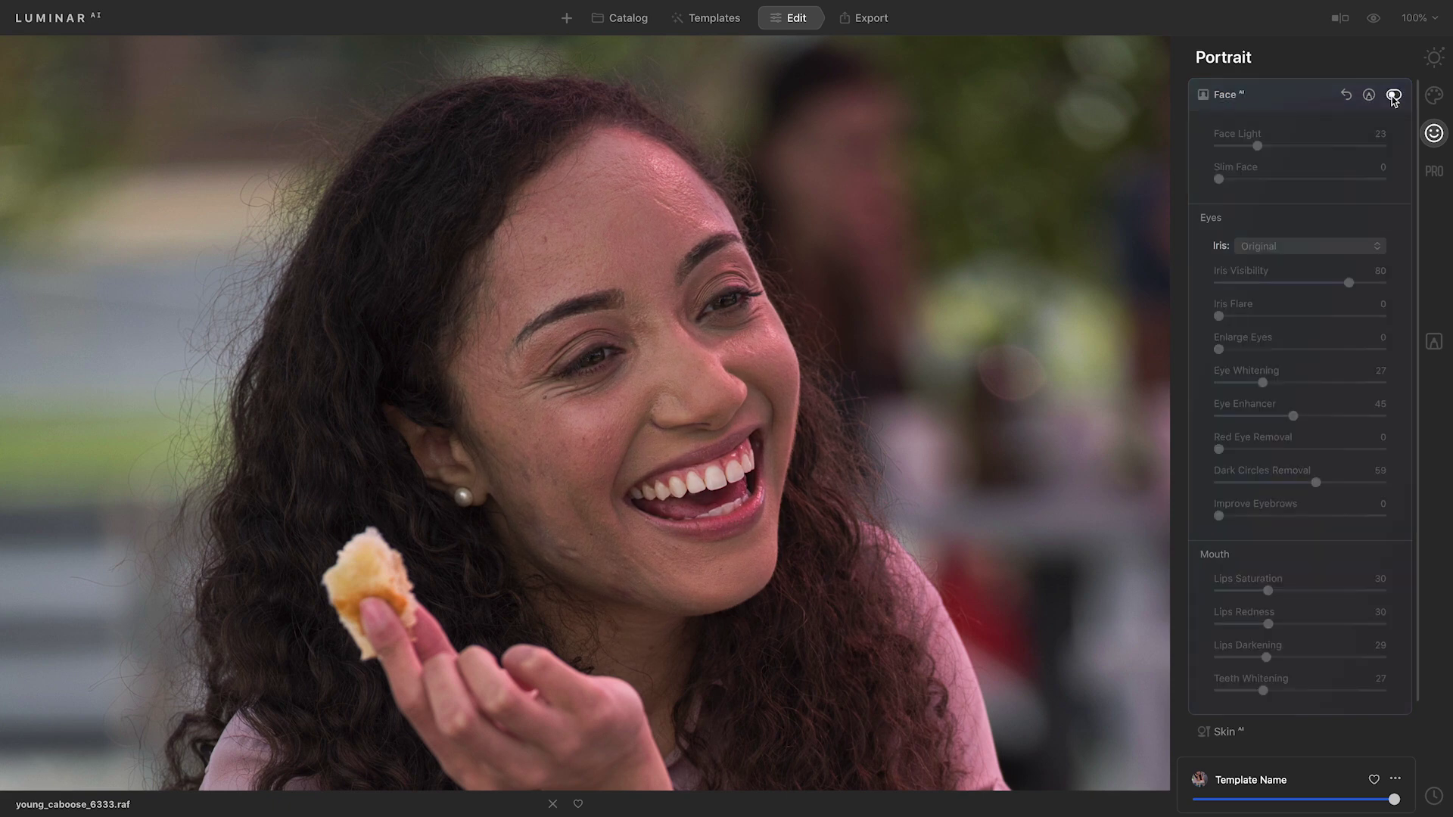
left_click(1394, 96)
left_click(1394, 96)
left_click(1393, 96)
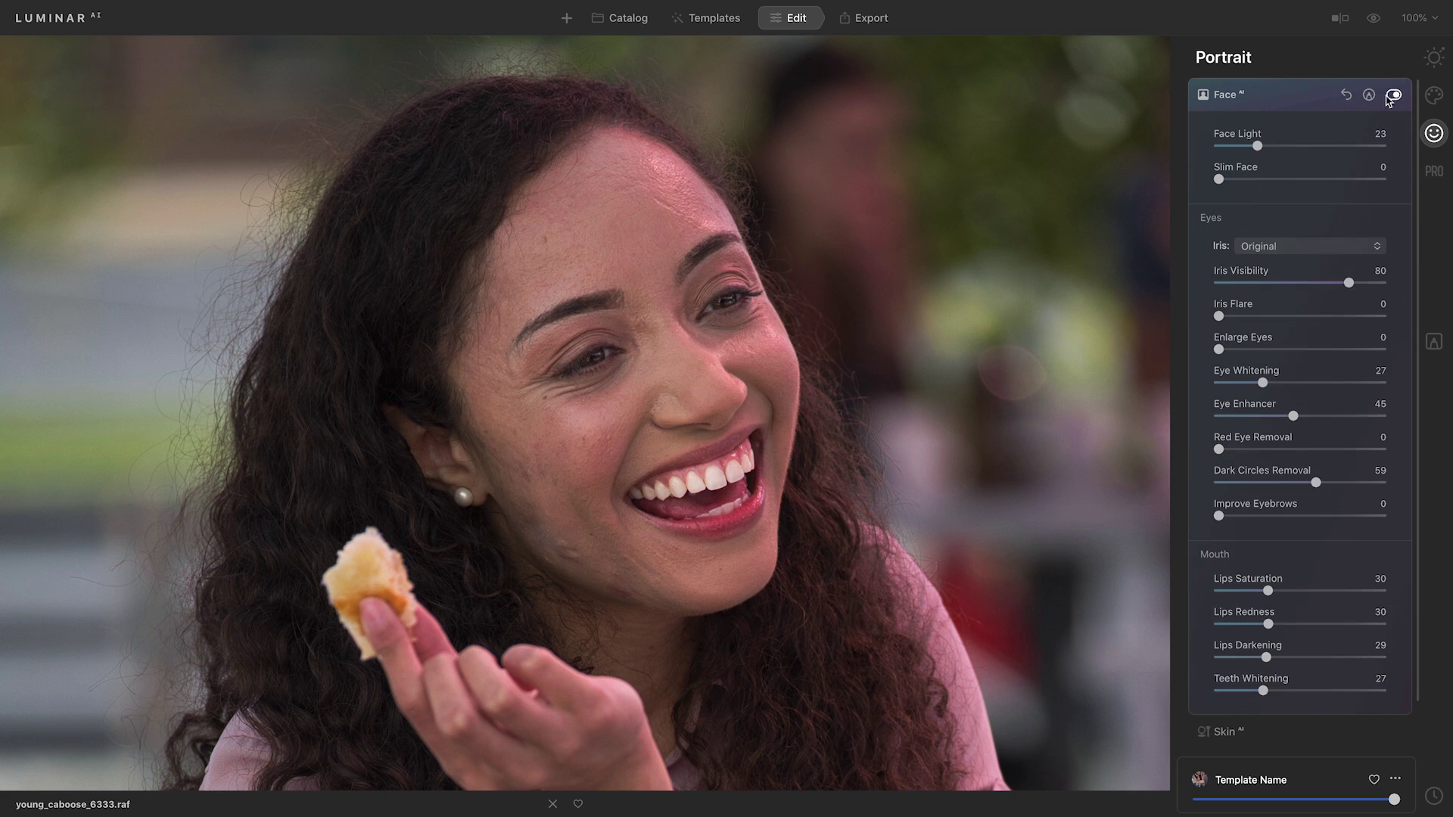
left_click(1291, 96)
- Turn on Skin Defects Removal, set Skin AI Amount to 63, and zoom out to the whole photo
left_click(1288, 131)
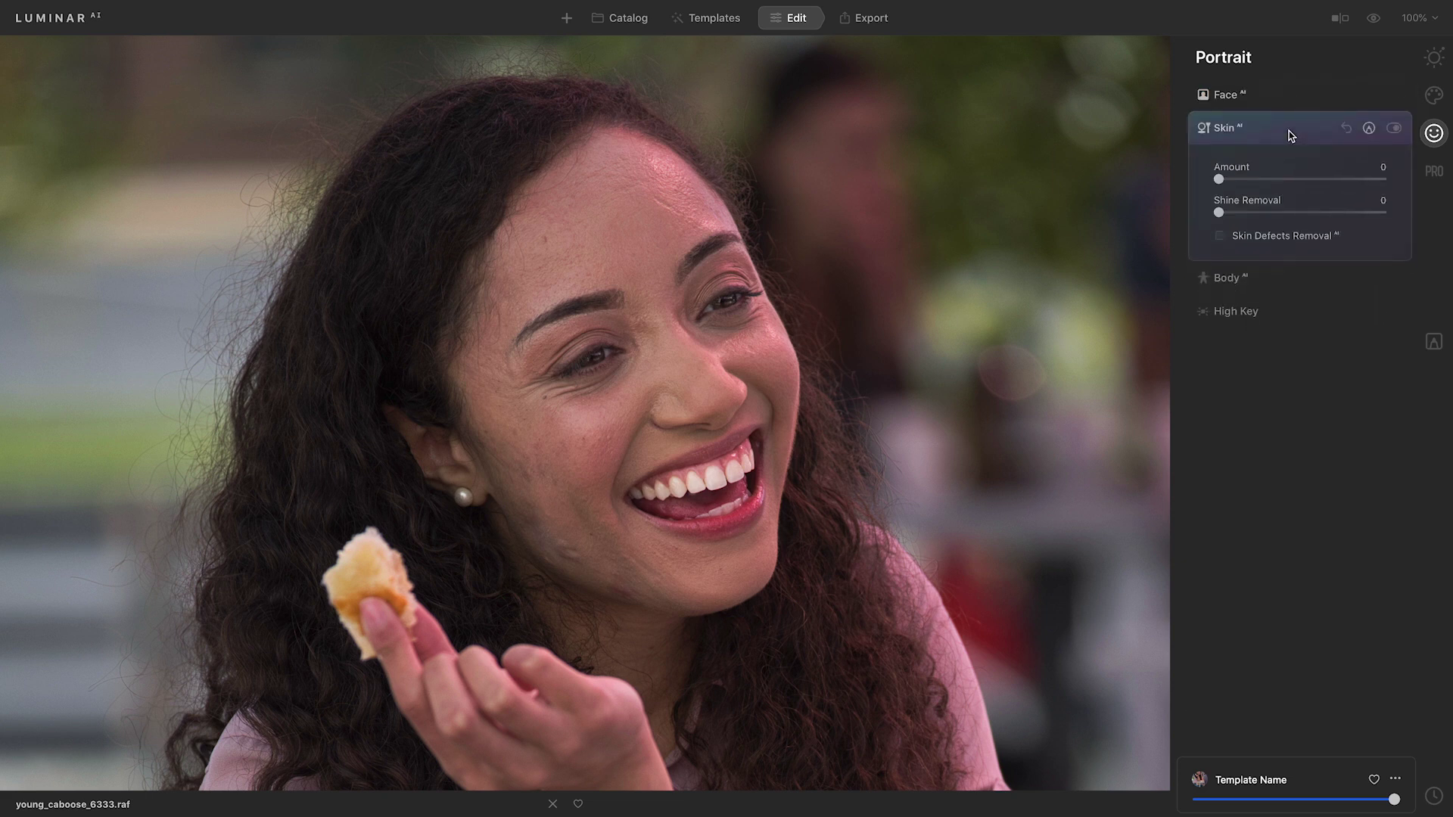
left_click(1247, 236)
left_click_drag(1219, 180, 1328, 183)
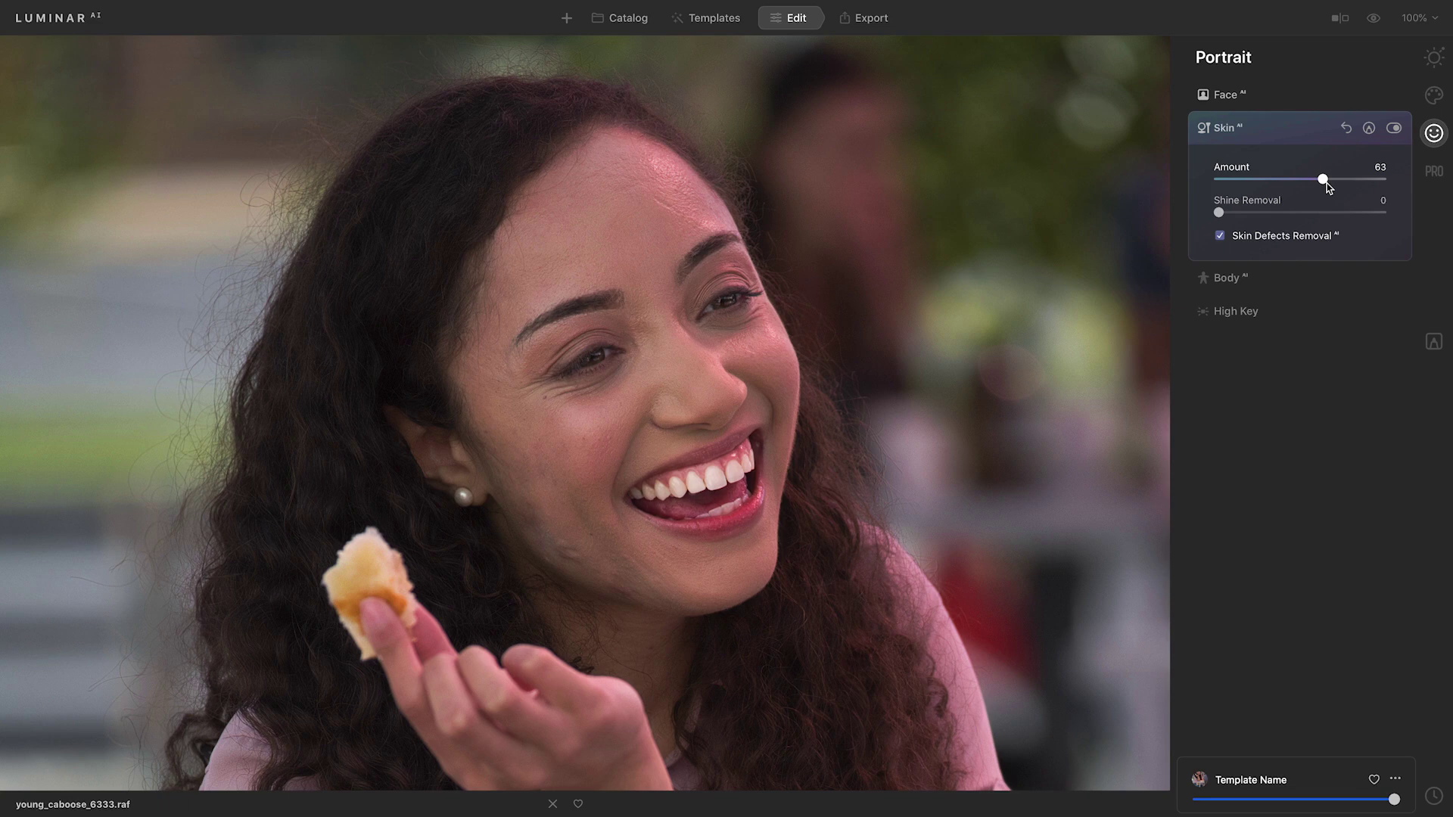
key("super+minus")
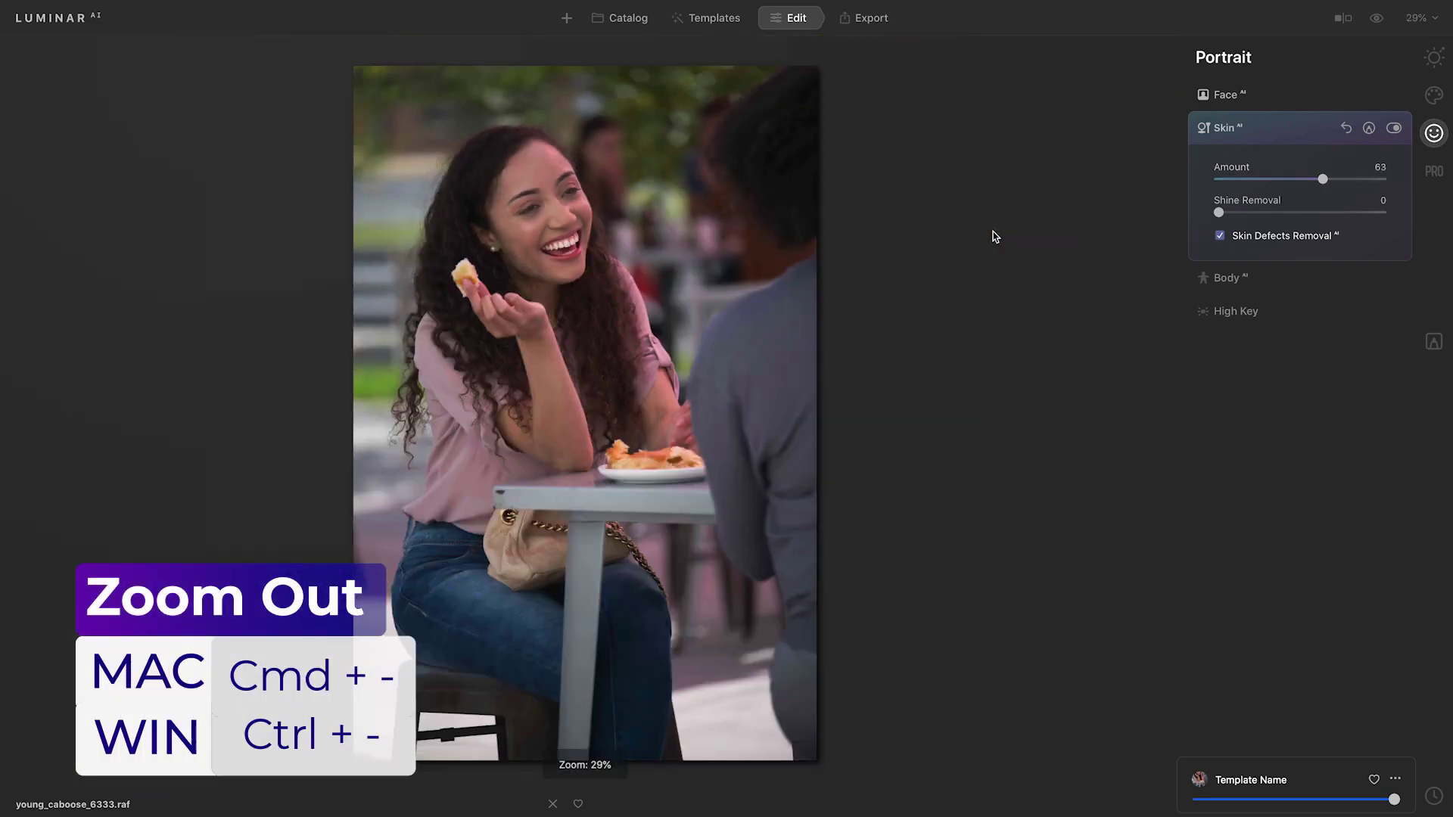
- Raise Enhance AI's Accent to 62 to brighten the whole photo and add contrast
left_click(1432, 59)
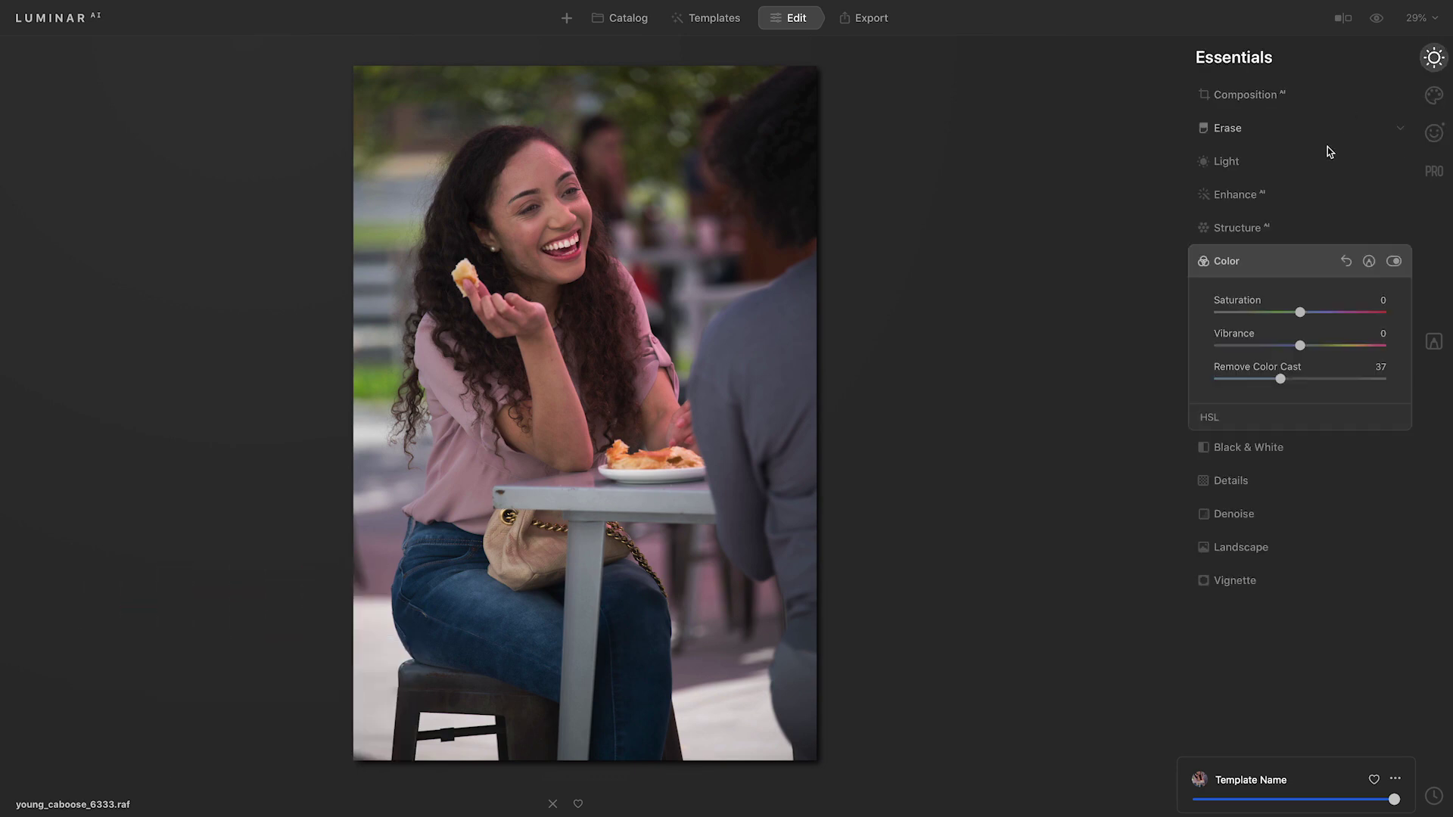
left_click(1292, 195)
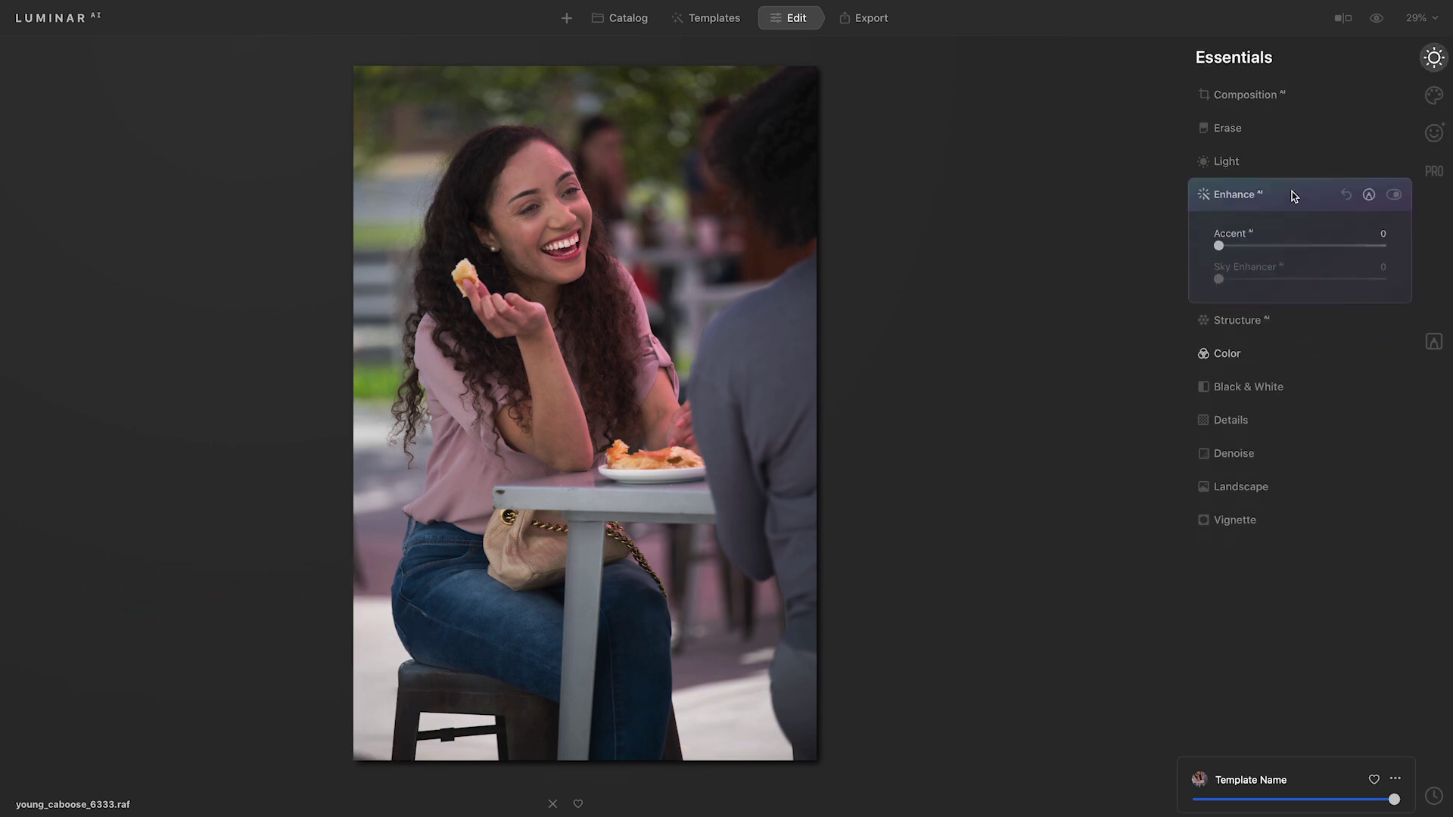
left_click_drag(1220, 248, 1324, 248)
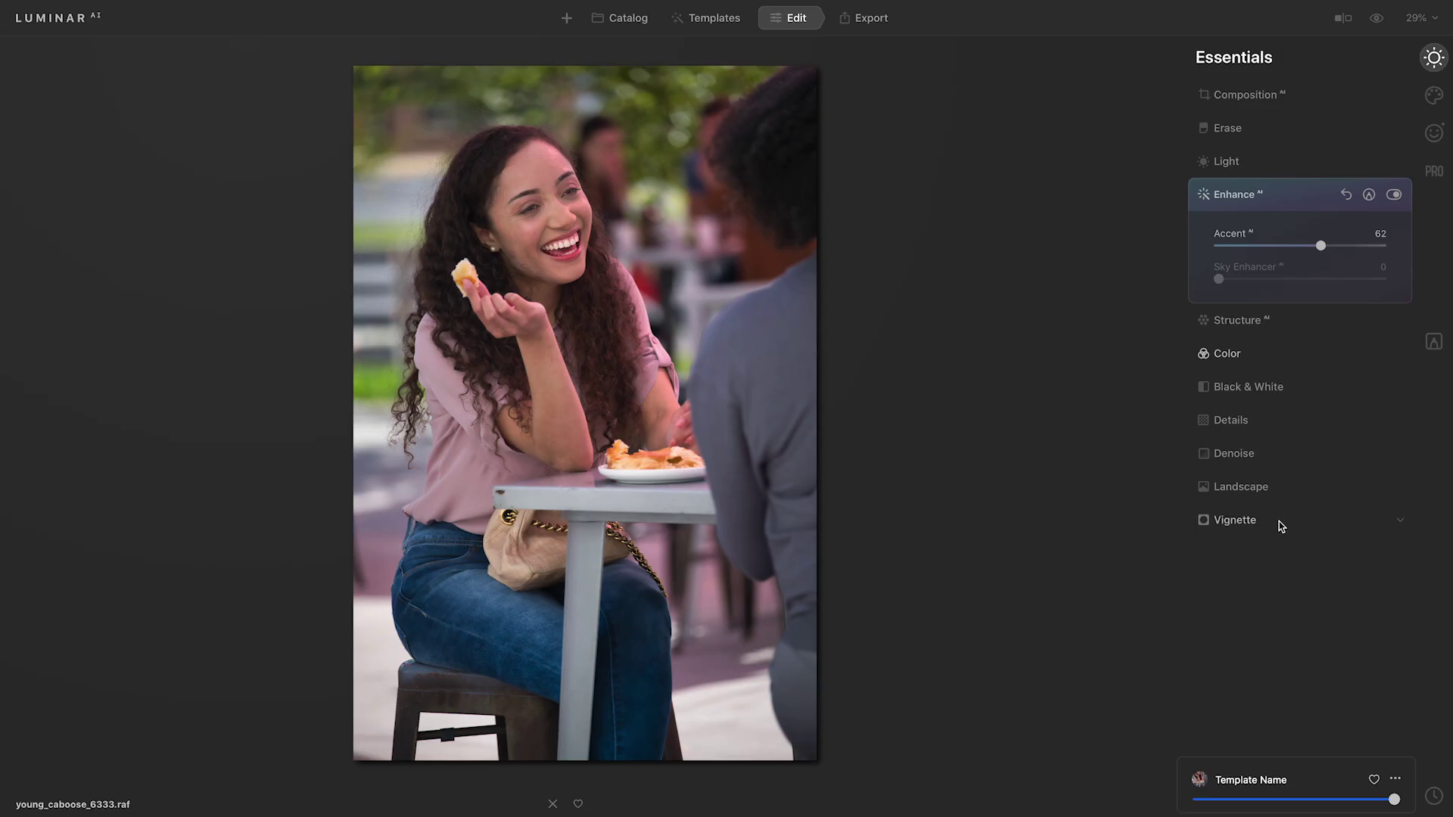
- Add a vignette with Amount -49 and Inner Light 18, then compare with the original photo
left_click(1279, 522)
left_click_drag(1299, 510, 1259, 518)
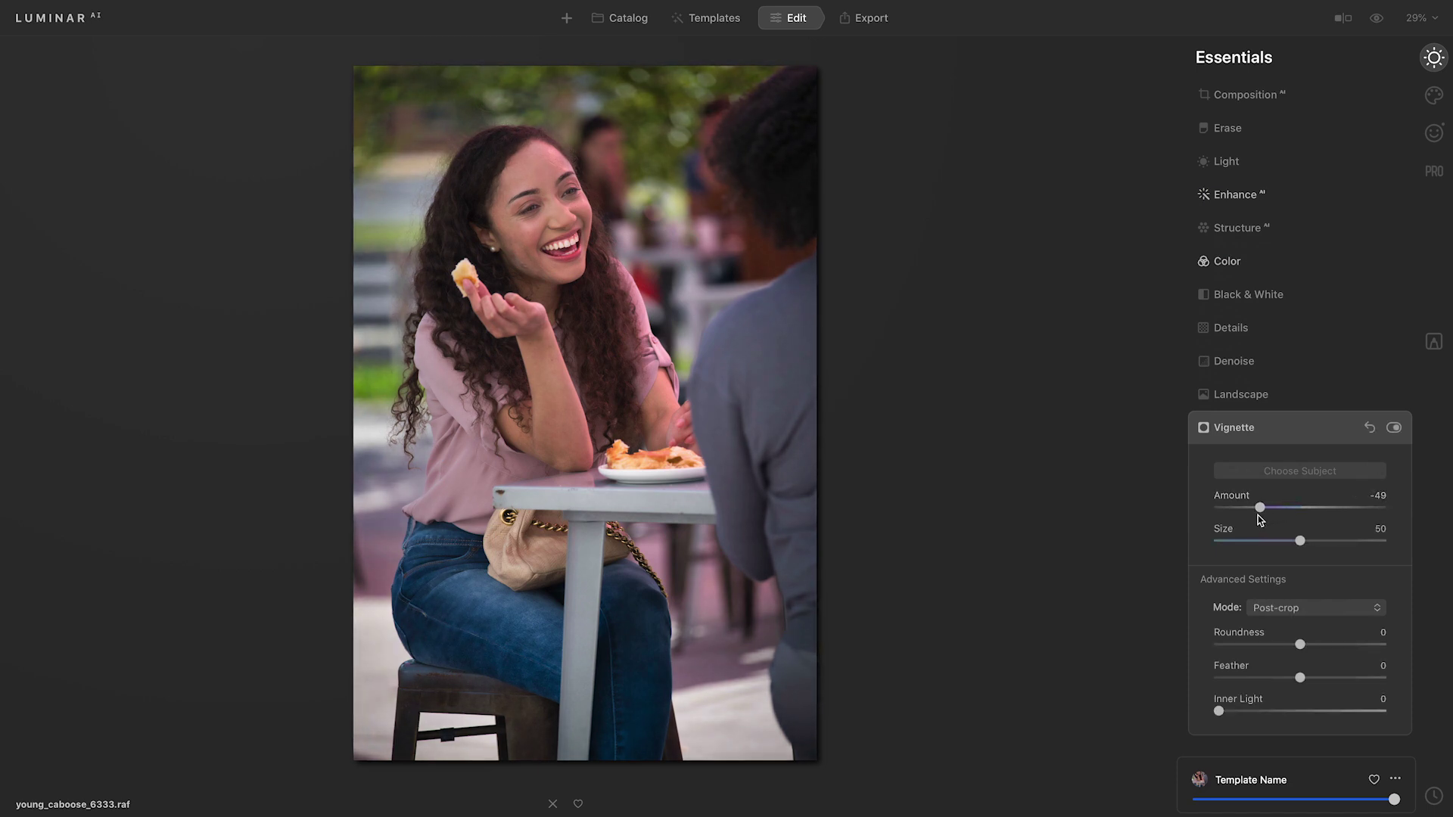
left_click_drag(1219, 711, 1251, 714)
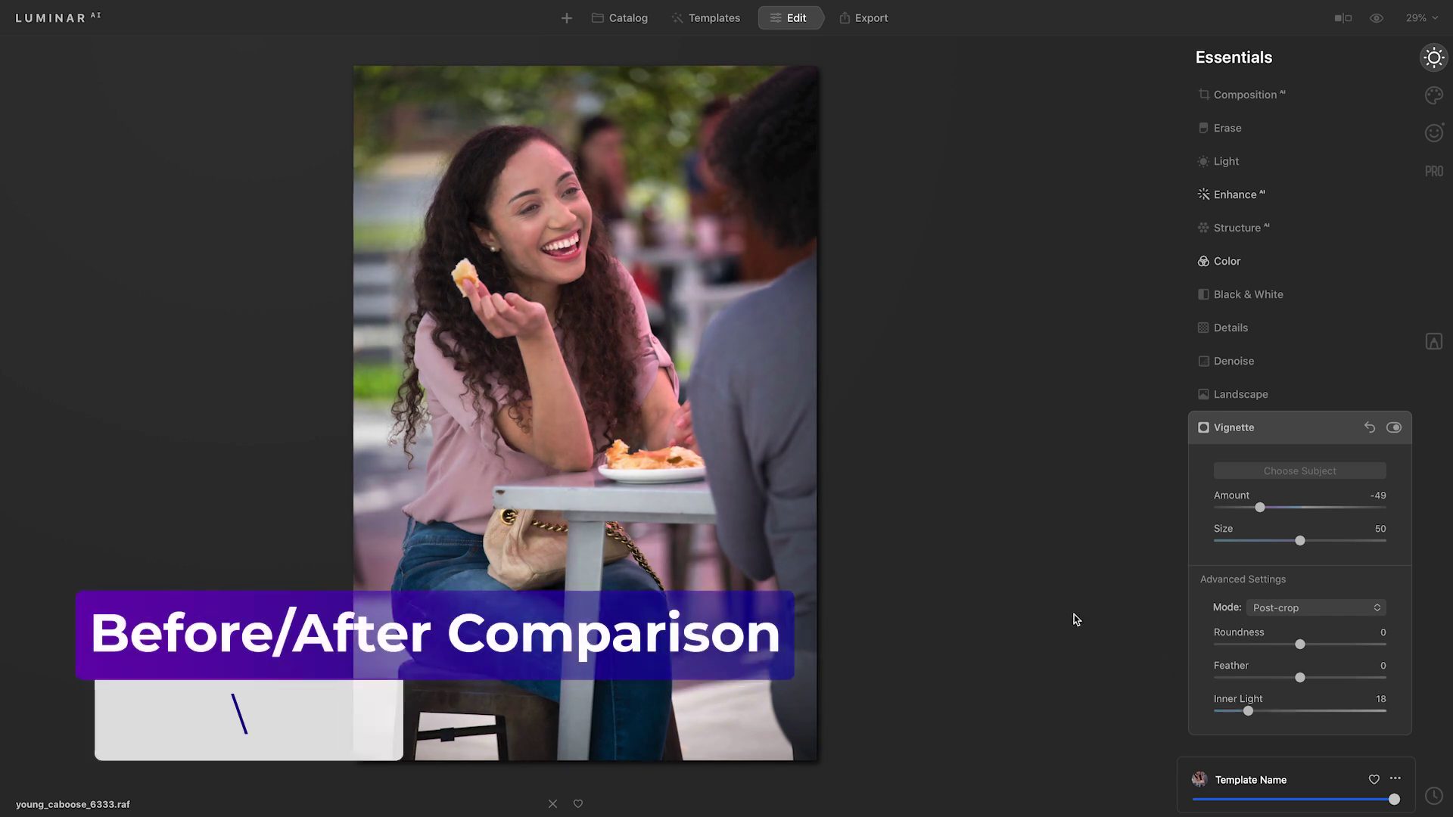
left_click(1277, 430)
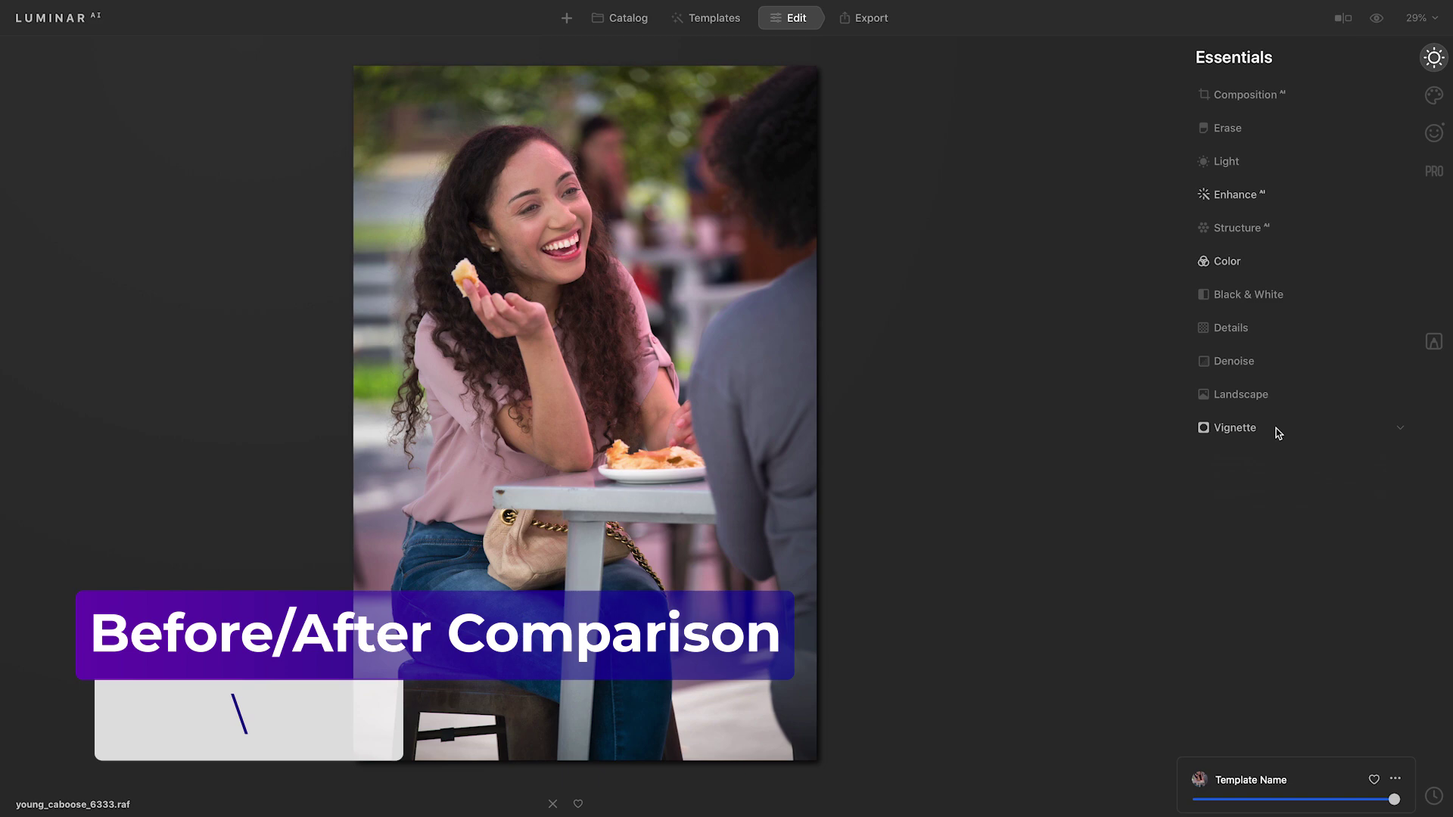
key("backslash")
key("backslash")
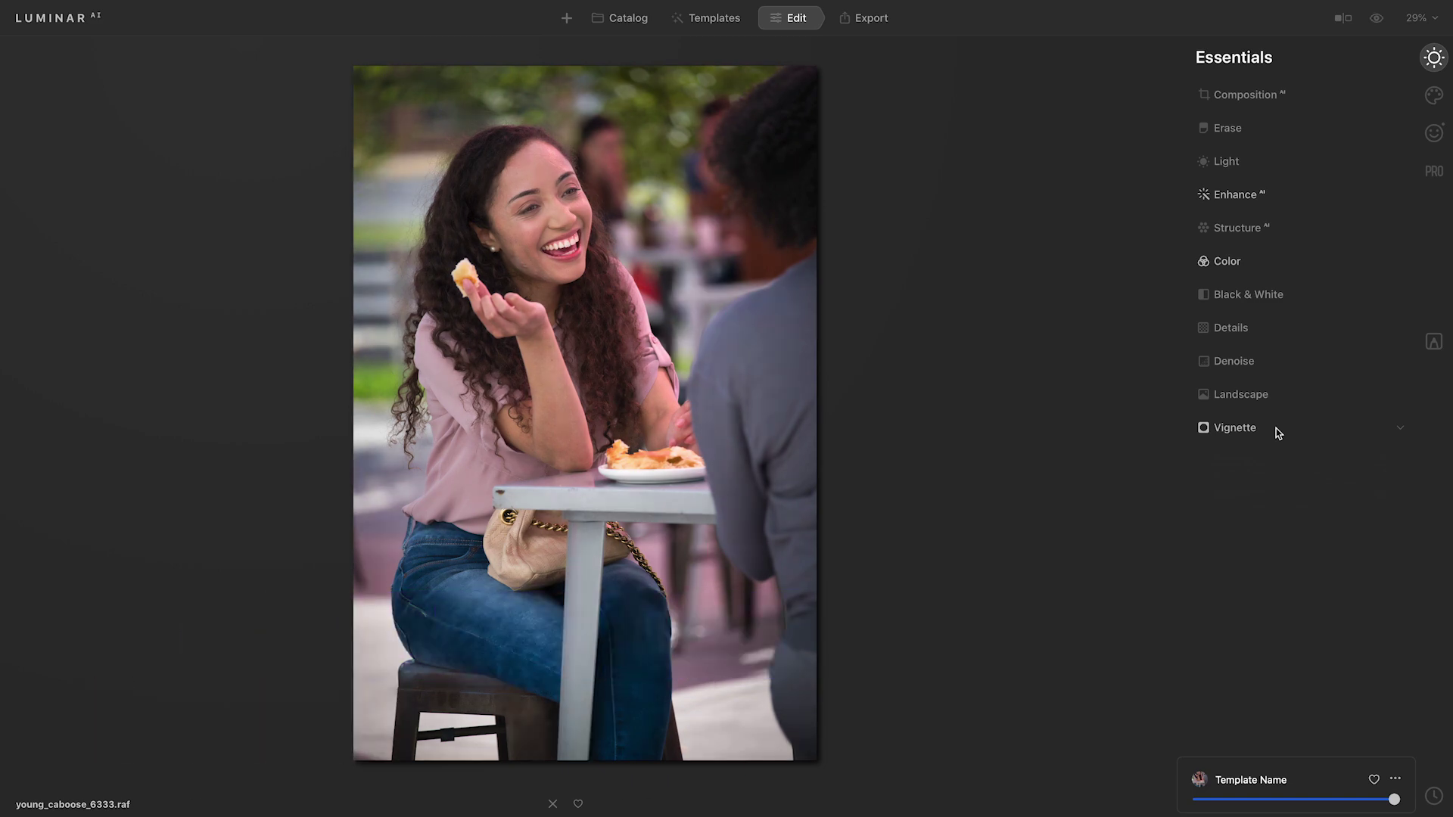
key("backslash")
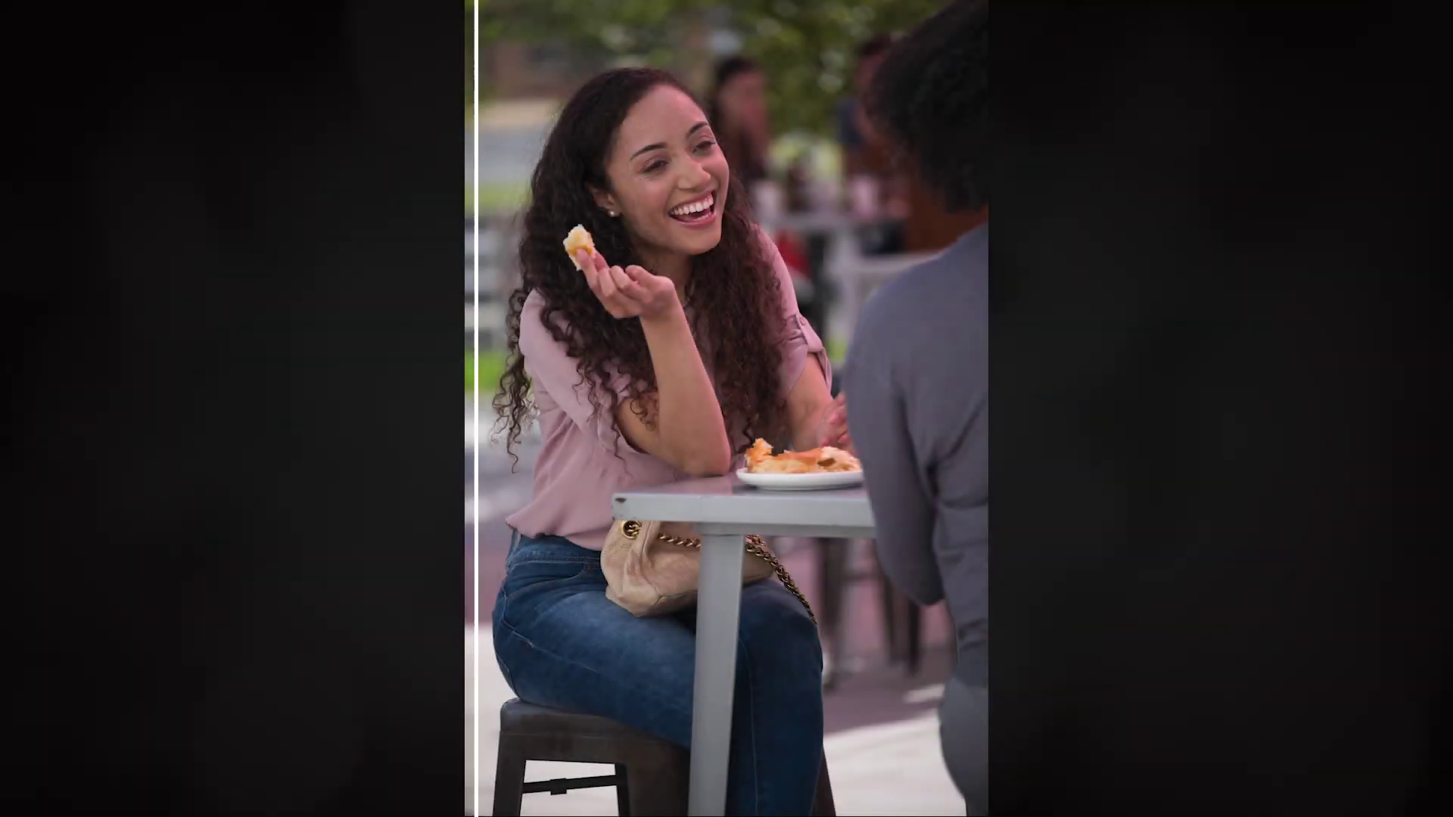